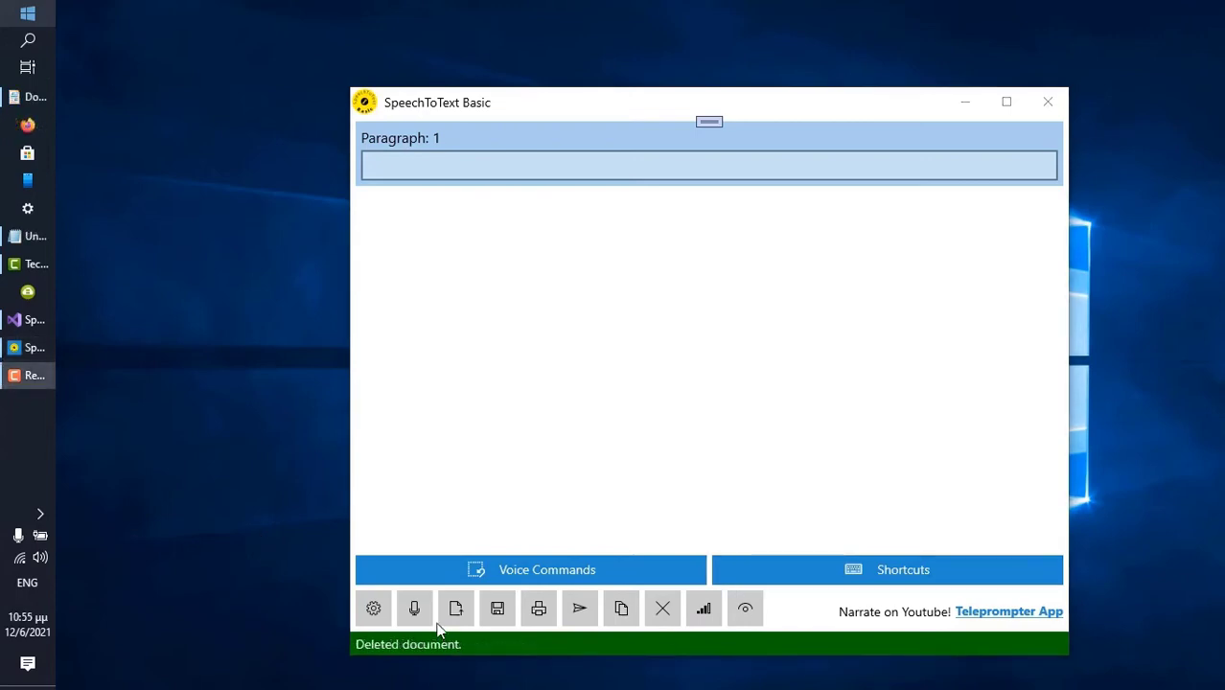
Step: Start microphone dictation of the article title and maximize the window to full screen
left_click(414, 609)
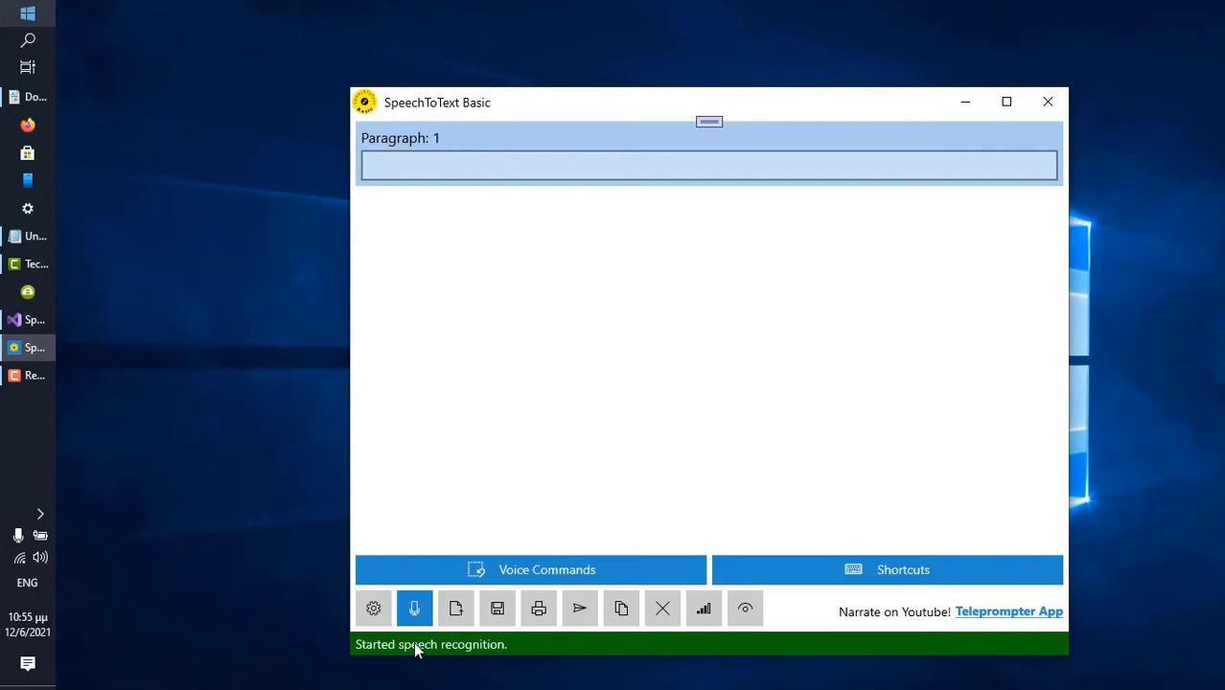
left_click(1004, 114)
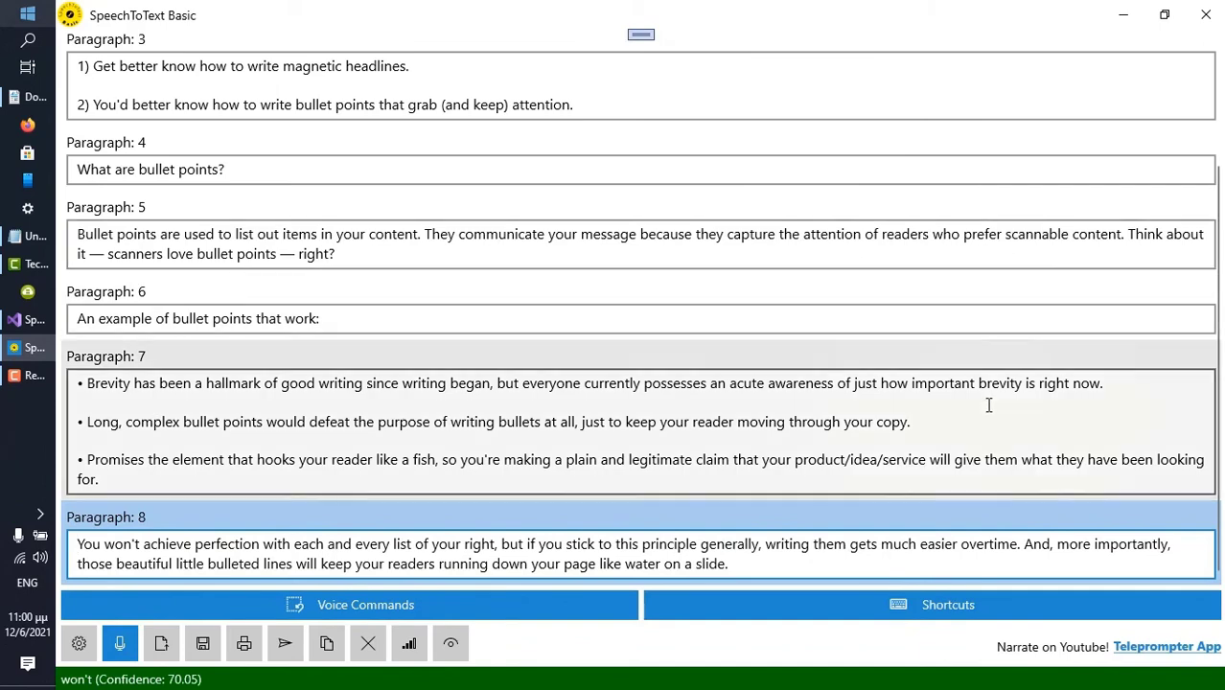
Step: Print the article via Microsoft Print to PDF, saving the file as 'Doc' in Documents
left_click(250, 653)
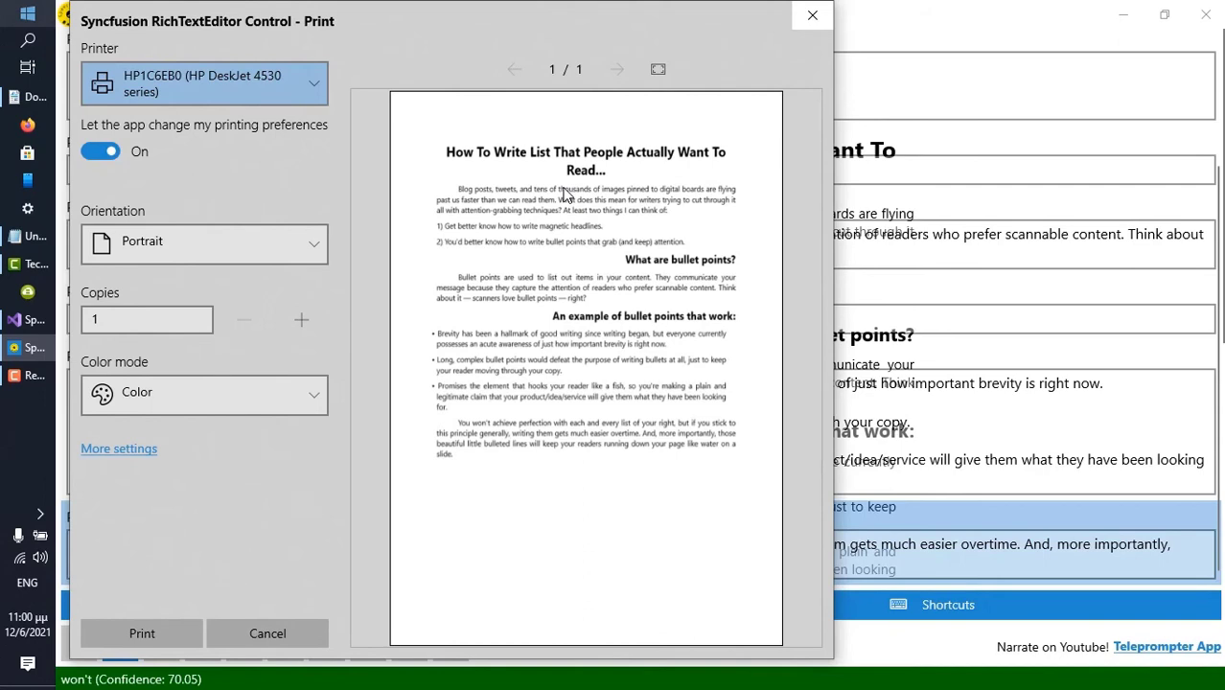
left_click(310, 76)
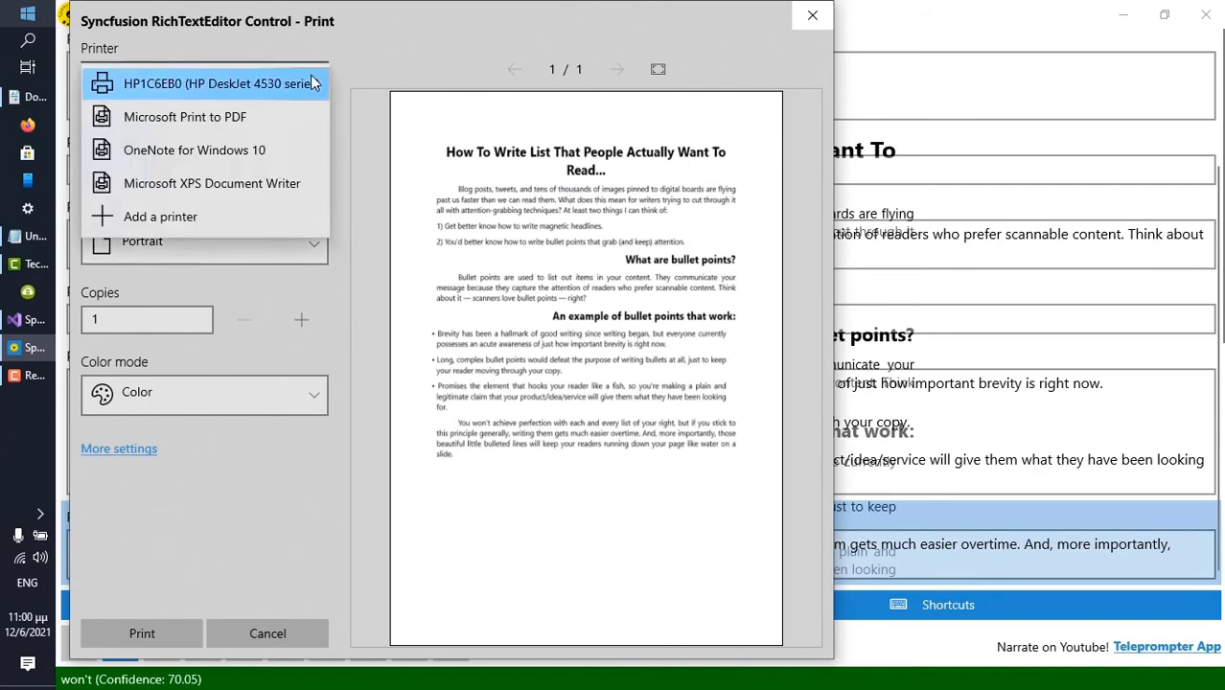
left_click(274, 116)
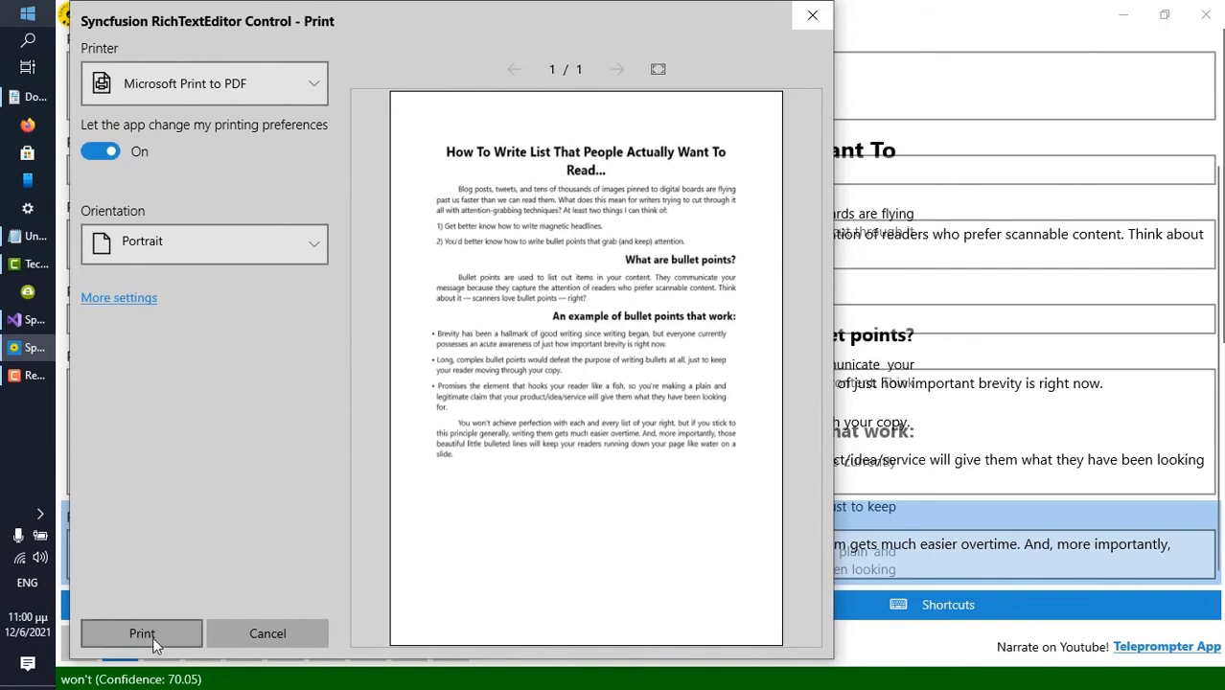
left_click(153, 636)
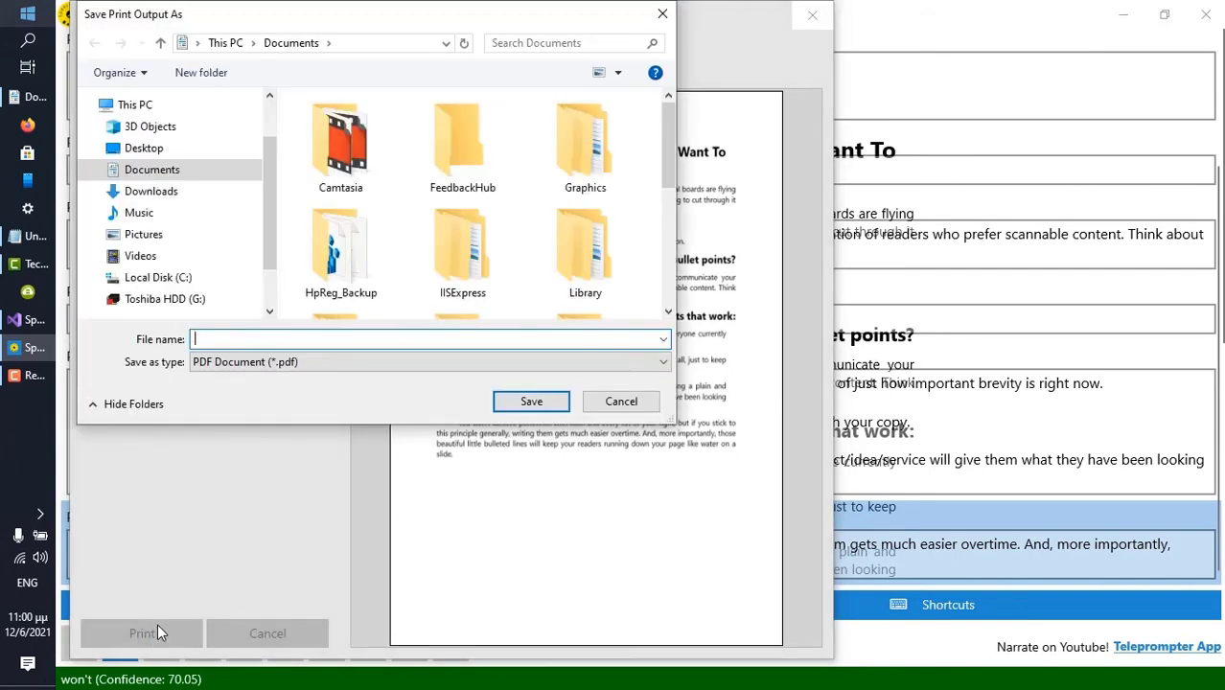
type("Doc")
left_click(546, 405)
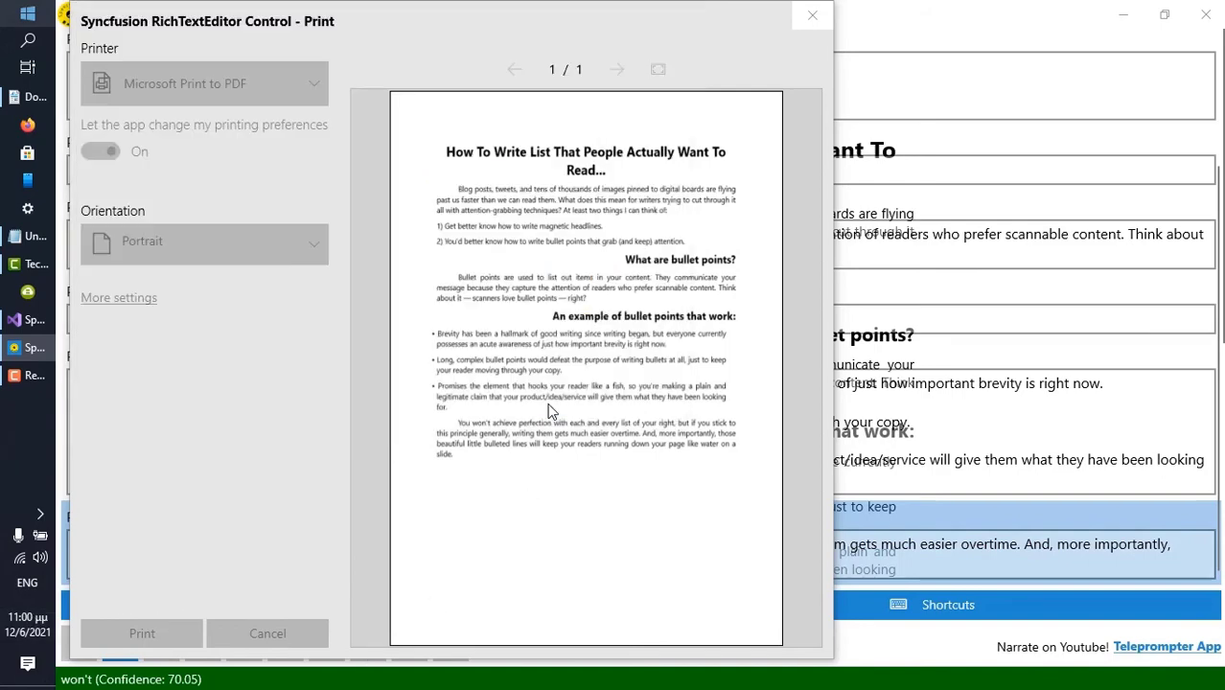